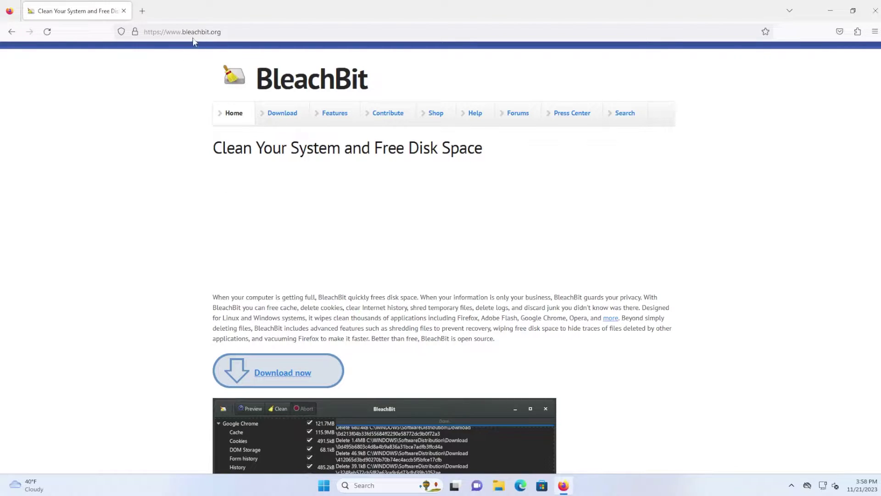
Download the BleachBit 4.6.0 portable zip for Windows from bleachbit.org.
left_click(279, 117)
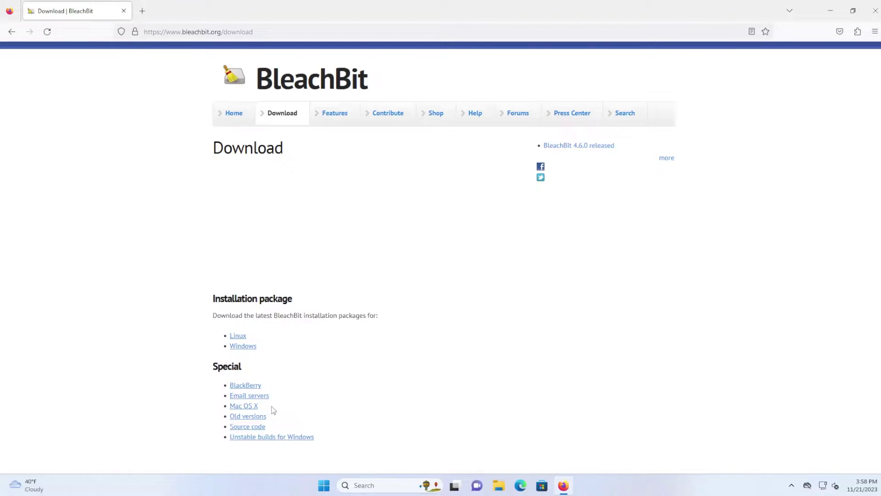
left_click(247, 346)
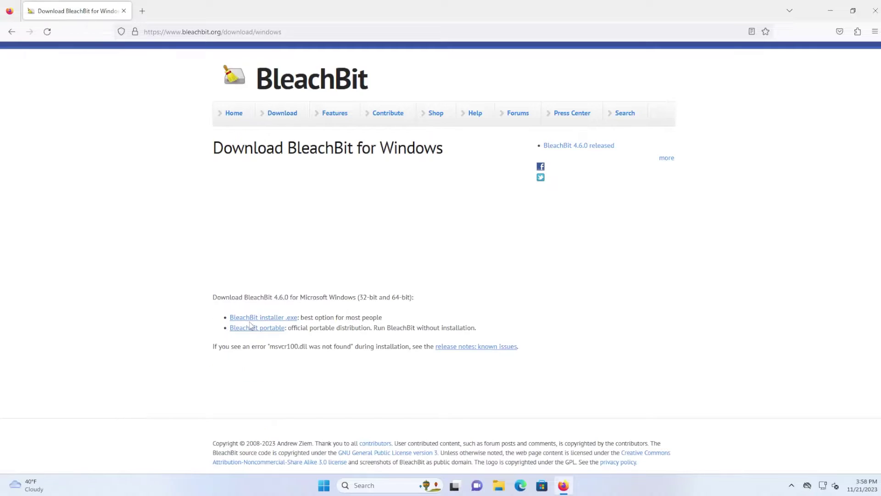
left_click(282, 328)
left_click(265, 329)
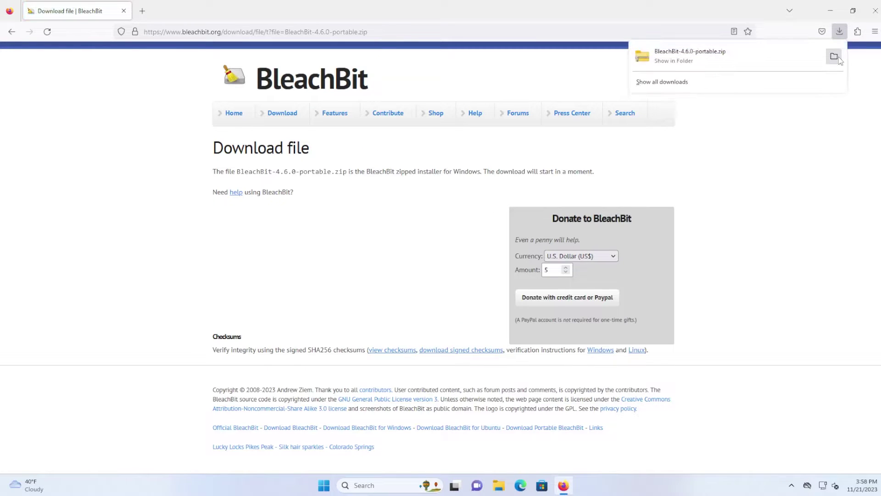
Show the downloaded BleachBit zip in its Downloads folder and select it.
left_click(834, 56)
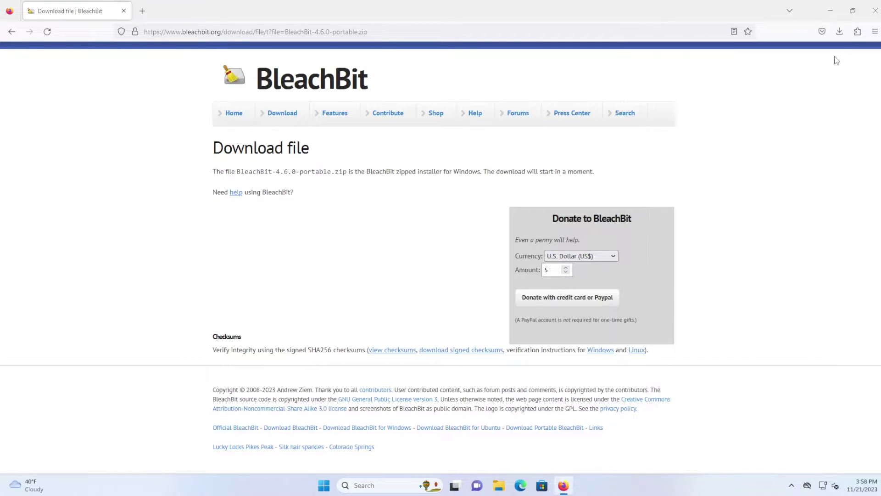
left_click(309, 196)
Extract the BleachBit portable zip into a BleachBit-Portable folder.
right_click(310, 197)
left_click(364, 291)
left_click(537, 339)
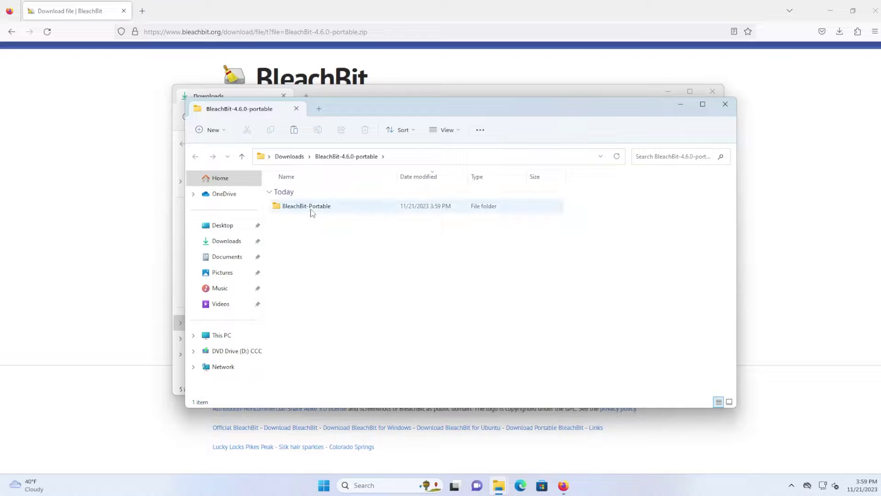
Launch bleachbit.exe from BleachBit-Portable, hitting the missing MSVCR100.dll error.
double_click(306, 209)
scroll(344, 206, "down", 4)
double_click(303, 298)
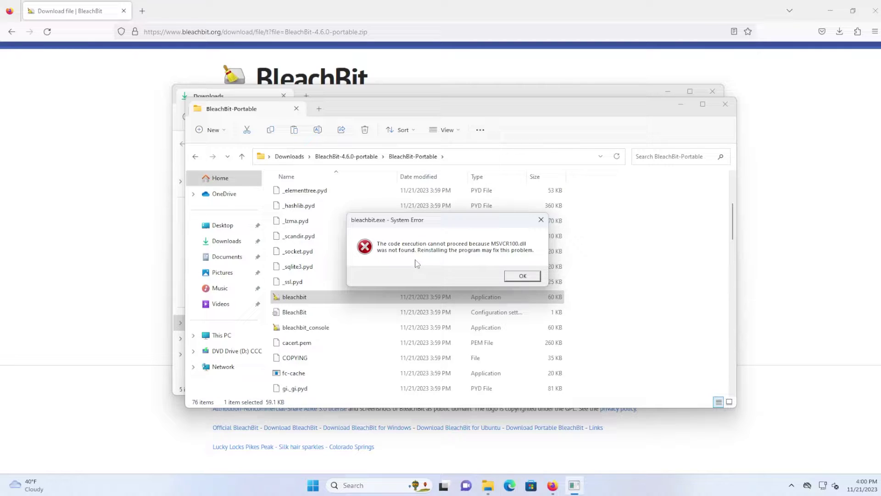
Dismiss the DLL error and search BleachBit's known-issues release notes for 'msvcr'.
left_click(781, 281)
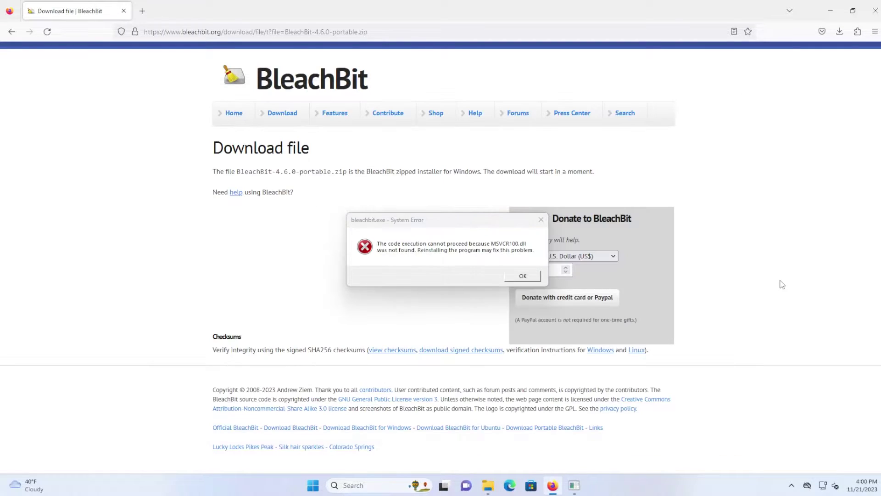
left_click(520, 277)
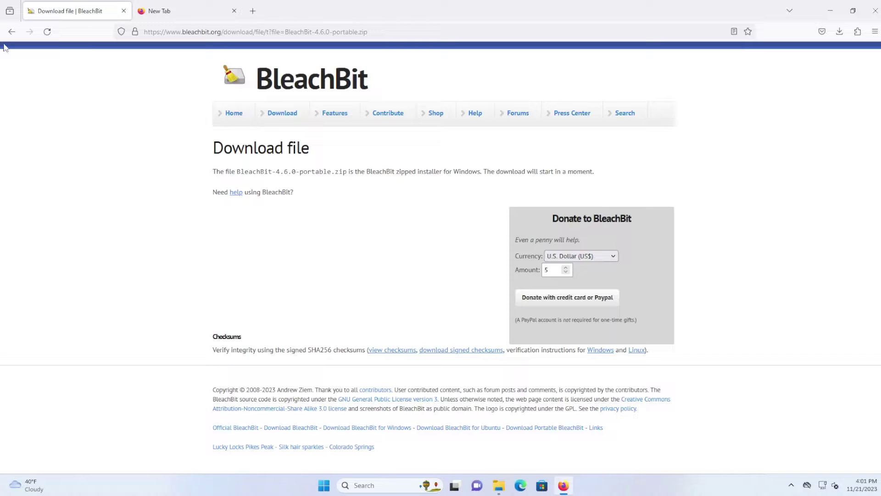
left_click(11, 32)
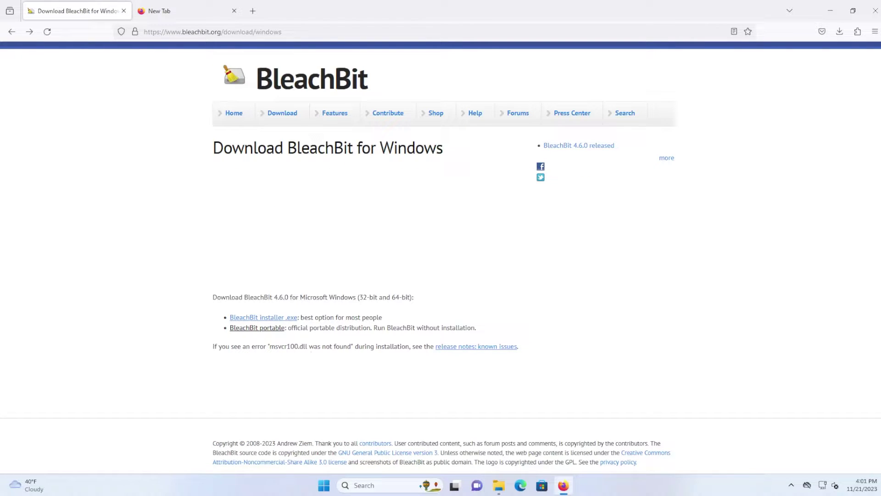
left_click(468, 349)
key("ctrl+f")
type("msvcr")
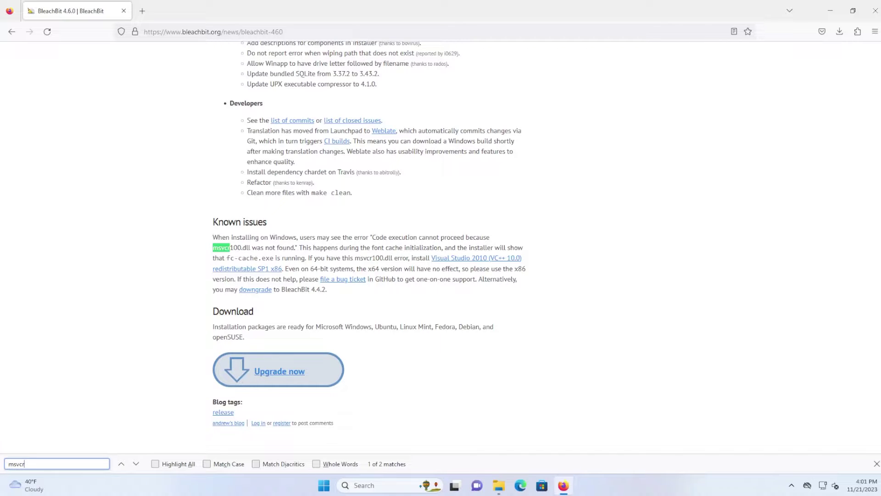
Download the recommended Visual C++ 2010 x86 redistributable installer.
left_click(296, 257)
left_click(456, 258)
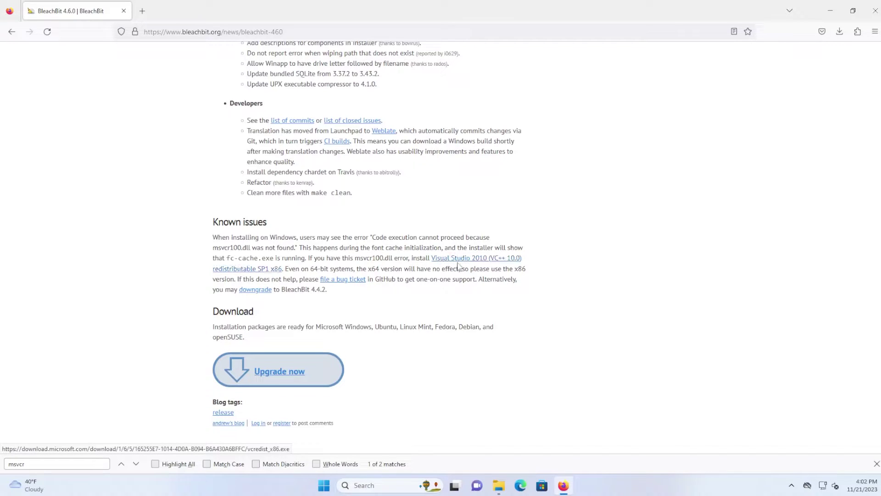
left_click(441, 260)
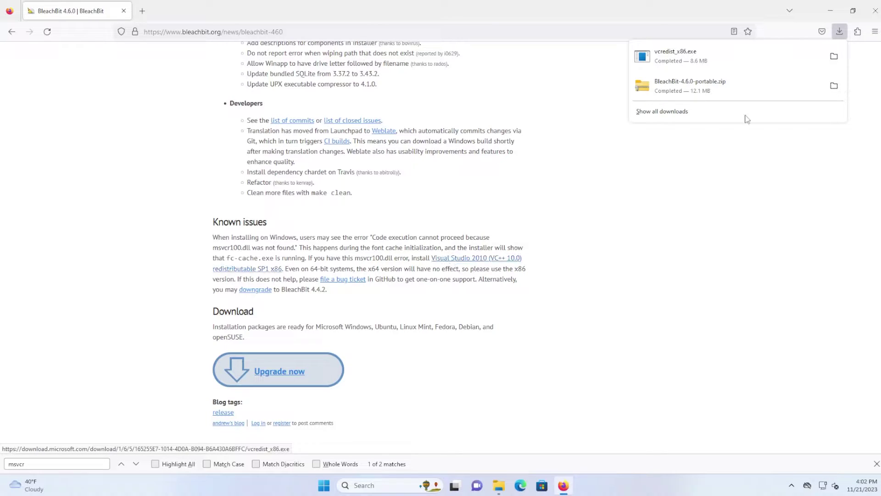
Run vcredist_x86.exe with administrator approval to install the Visual C++ 2010 runtime.
left_click(735, 63)
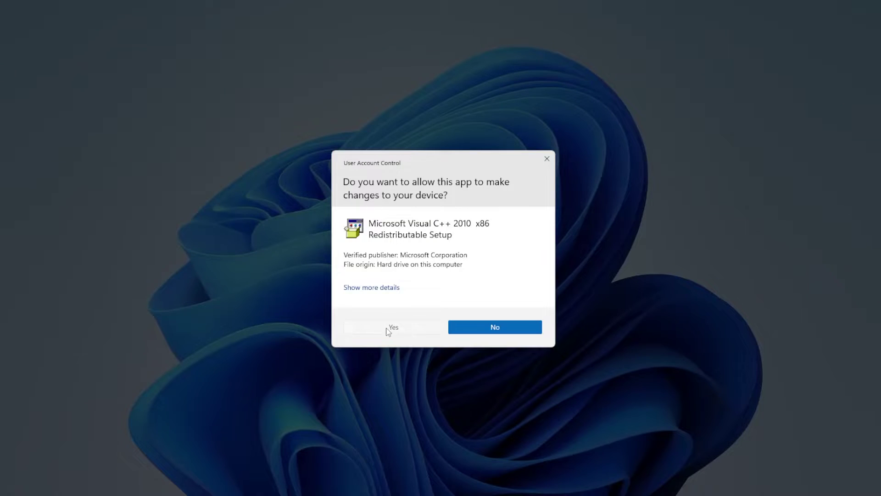
left_click(392, 329)
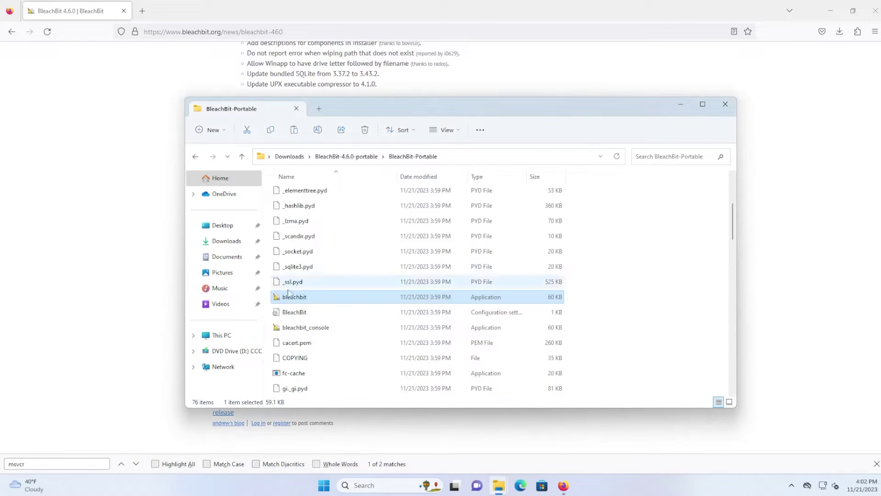
Launch bleachbit.exe successfully with administrator approval and maximise its window.
left_click(302, 282)
left_click(302, 301)
double_click(301, 300)
left_click(395, 346)
double_click(532, 121)
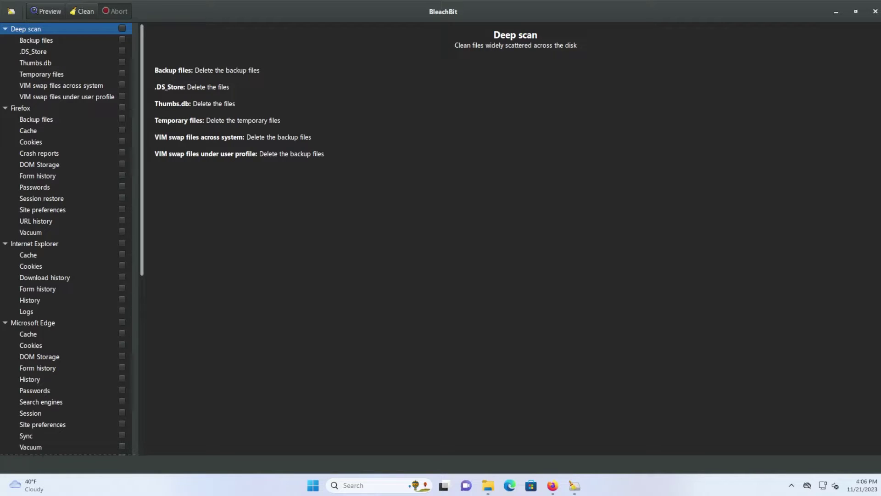
Review the Firefox, Internet Explorer, Edge, System, Windows Defender and Windows Explorer cleaner descriptions.
left_click(21, 110)
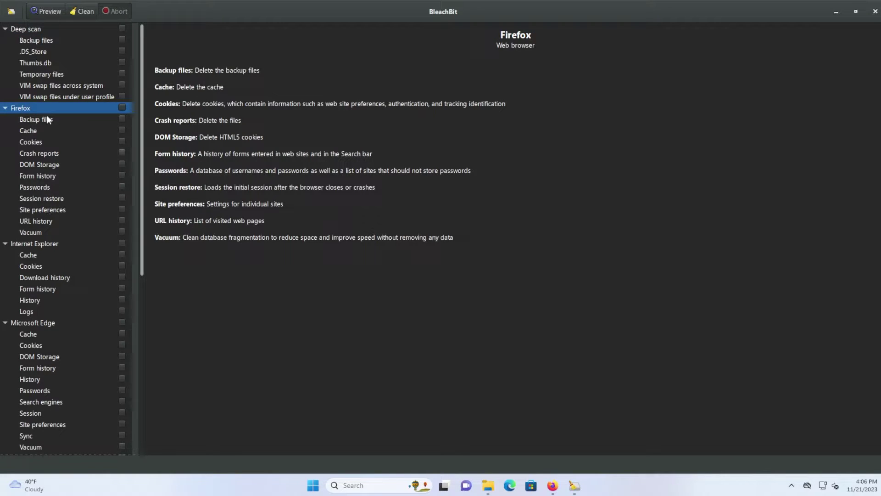
left_click(46, 245)
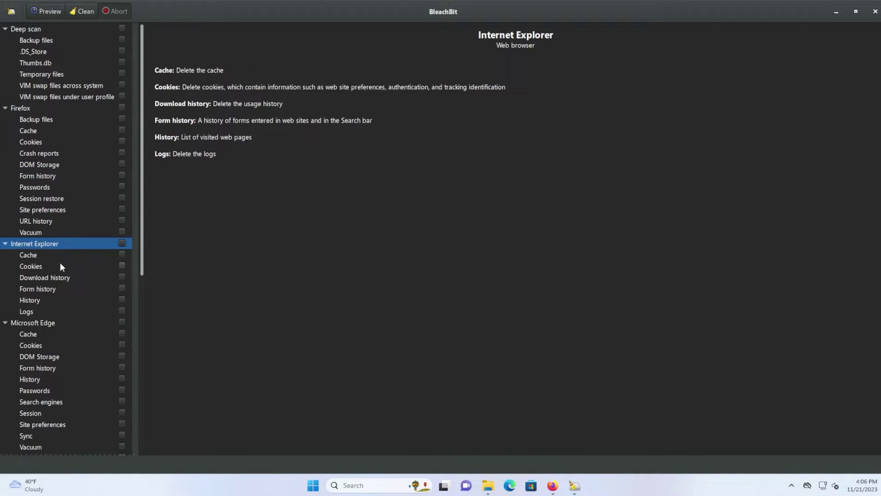
left_click(49, 322)
scroll(27, 299, "down", 5)
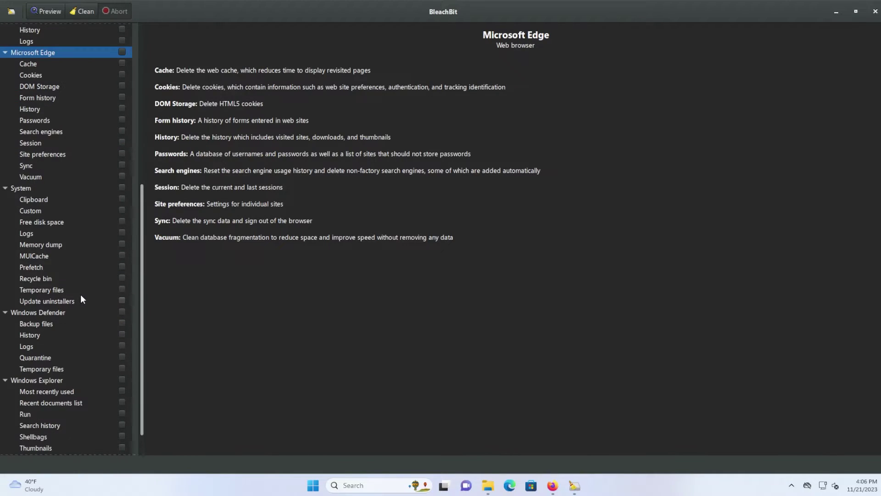
left_click(27, 187)
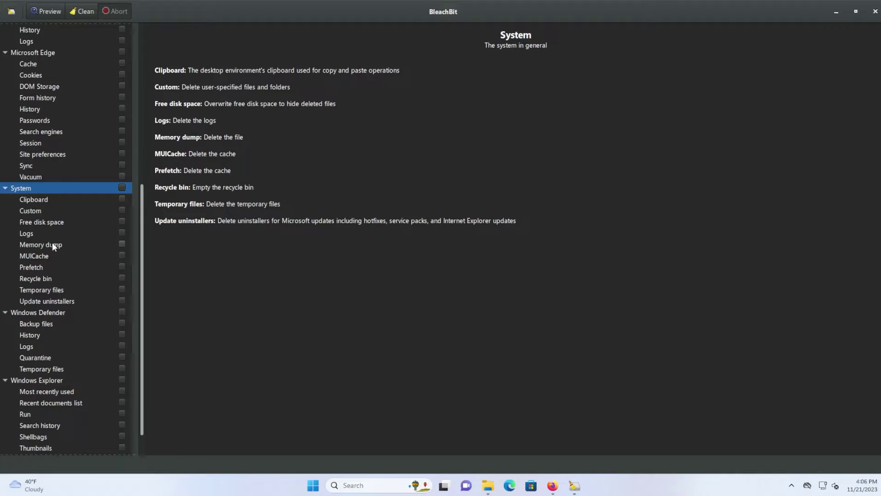
left_click(39, 313)
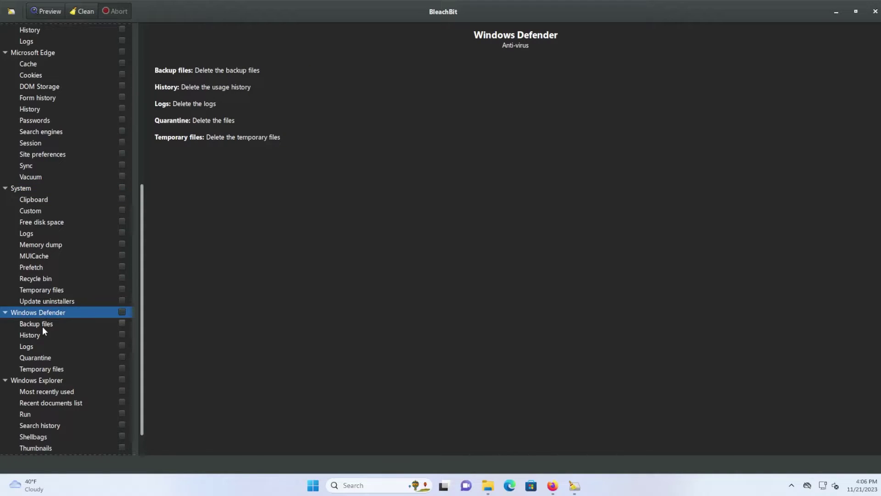
left_click(38, 382)
scroll(46, 275, "up", 5)
scroll(53, 272, "up", 5)
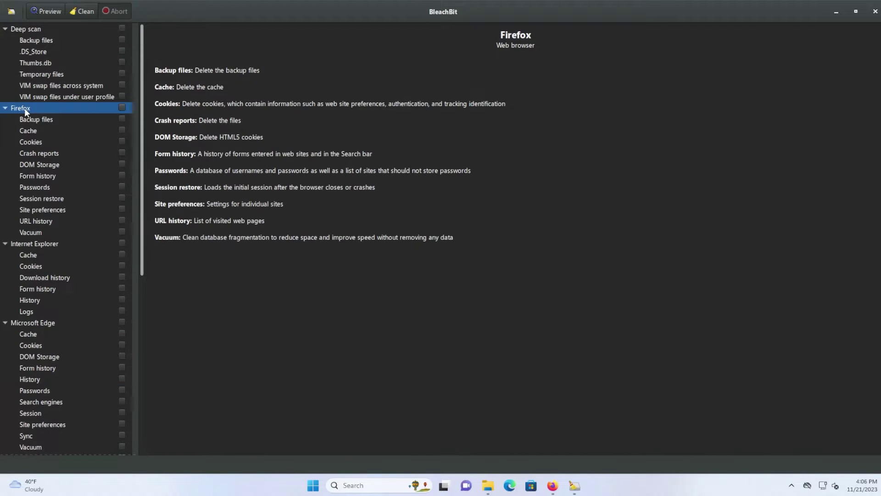
Clean all Firefox data except saved passwords, recovering 76.2 MB, then untick Firefox.
left_click(122, 107)
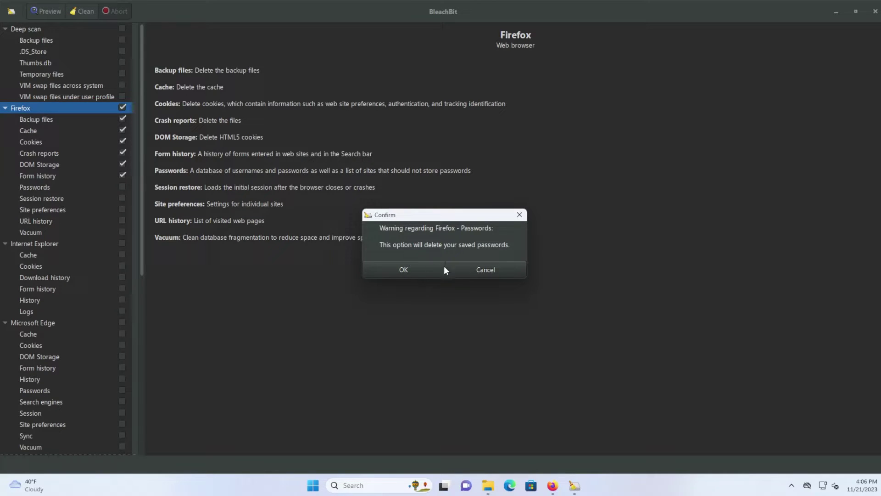
left_click(479, 270)
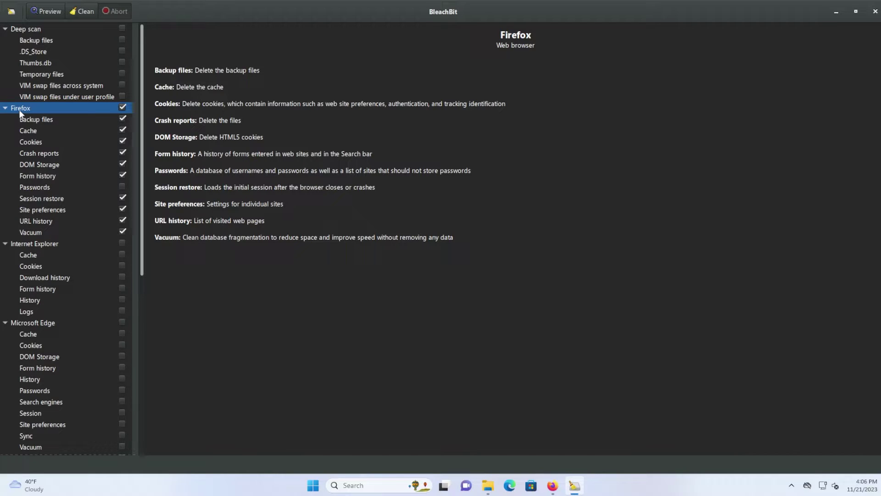
left_click(83, 11)
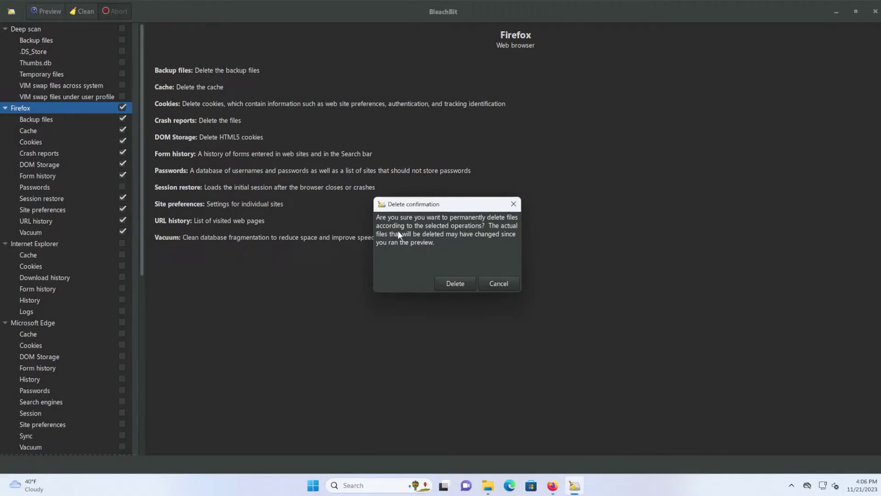
left_click(456, 285)
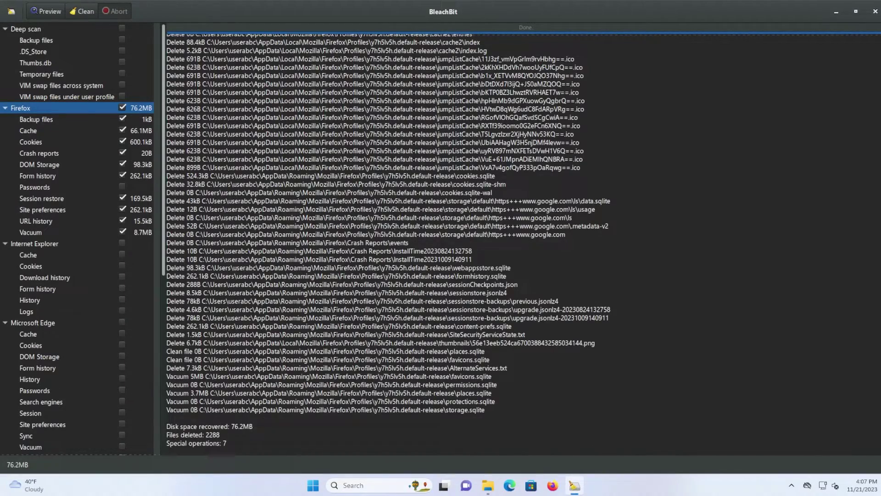
scroll(399, 244, "up", 10)
scroll(400, 244, "up", 10)
scroll(400, 244, "up", 10)
scroll(400, 244, "up", 10)
scroll(399, 244, "down", 5)
scroll(400, 244, "down", 5)
scroll(400, 243, "down", 5)
scroll(400, 244, "down", 5)
scroll(400, 244, "down", 5)
scroll(400, 244, "down", 5)
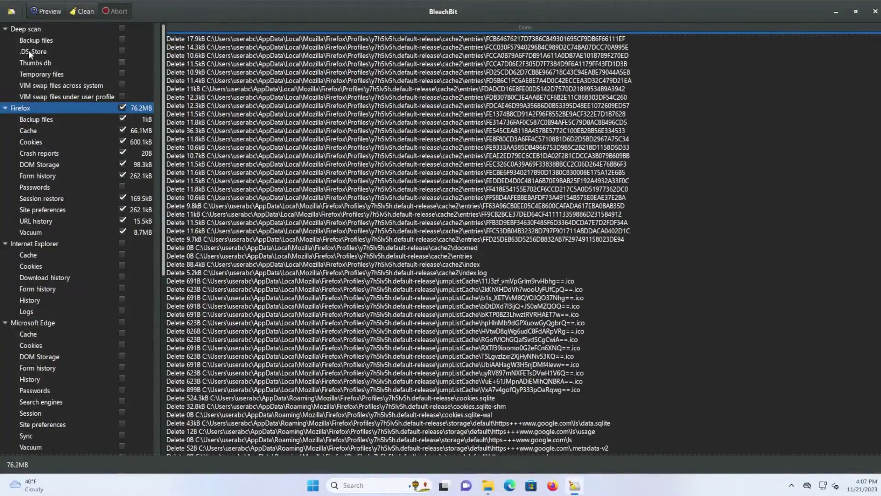
left_click(123, 107)
scroll(101, 309, "down", 4)
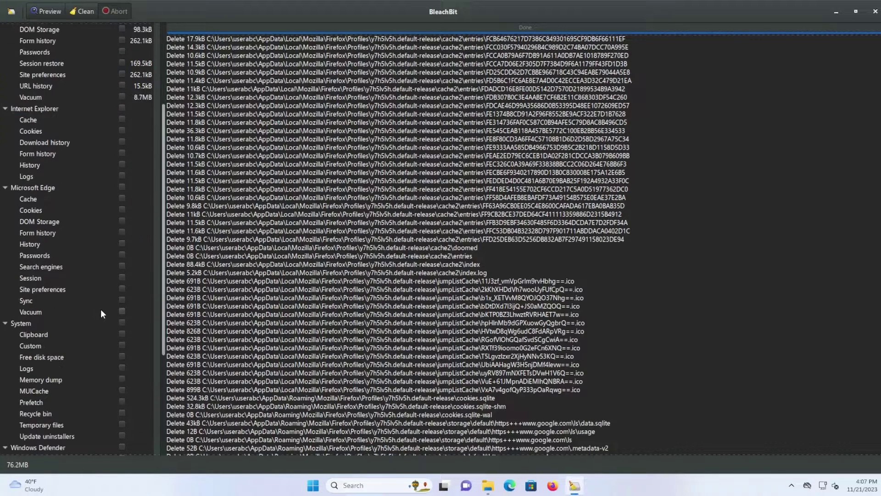
Mark all System cleaning options except the free disk space wipe.
left_click(38, 188)
left_click(74, 323)
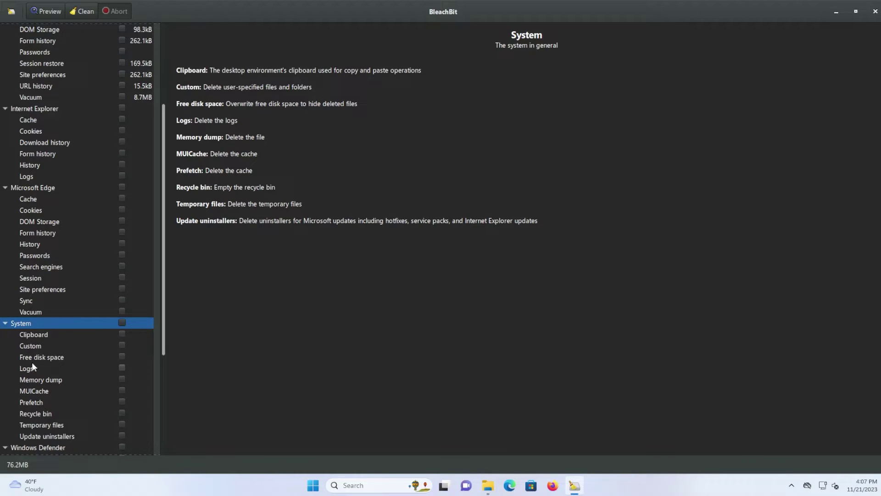
left_click(122, 322)
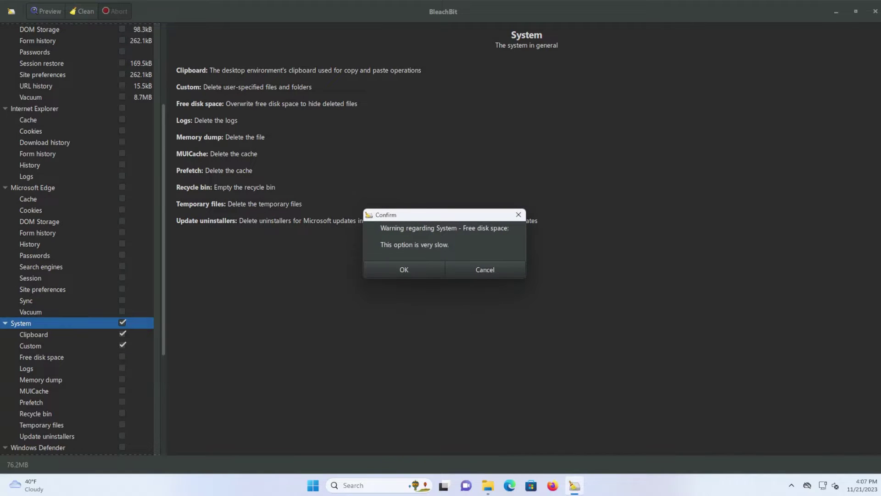
left_click(462, 270)
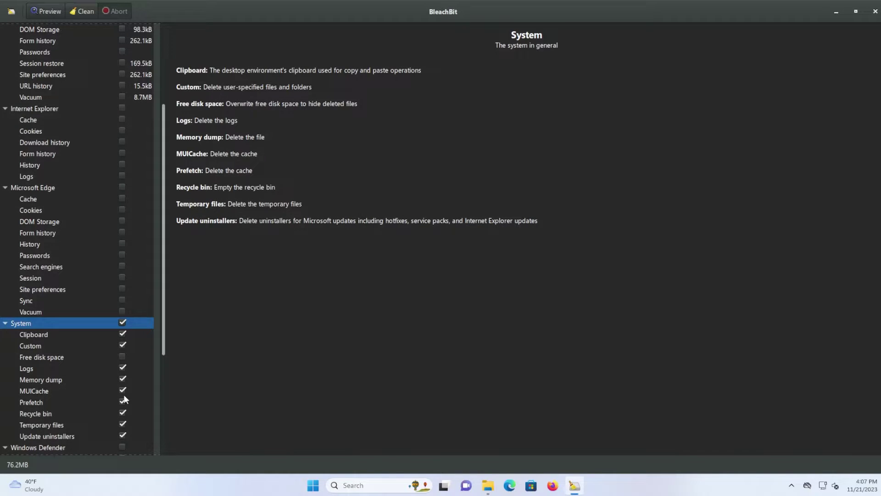
Preview then clean the System junk, recovering 1.3 GB across 10,903 files.
left_click(50, 13)
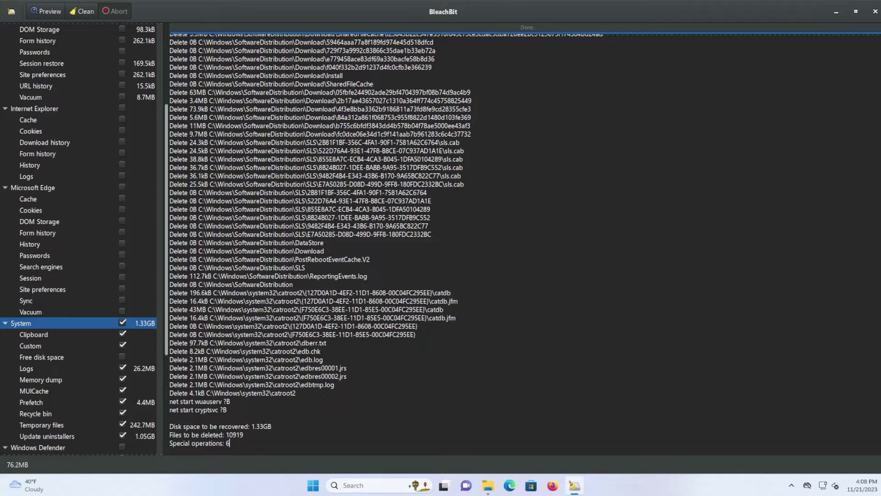
left_click(84, 12)
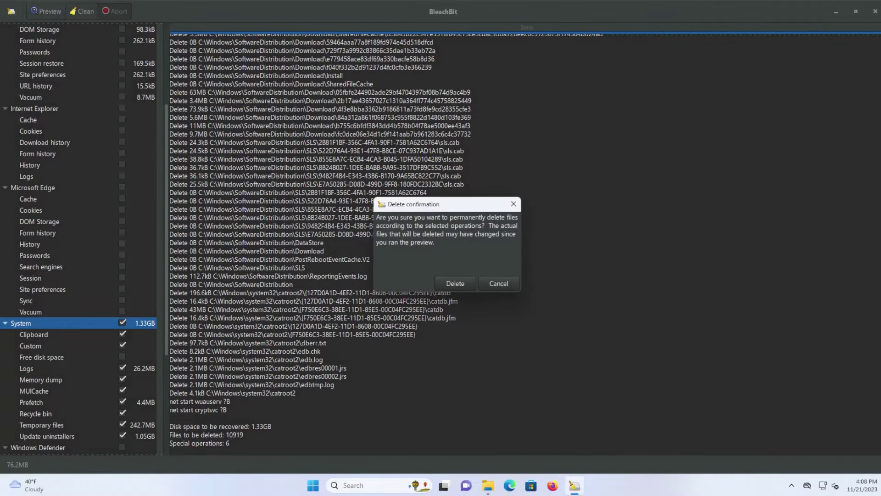
left_click(455, 283)
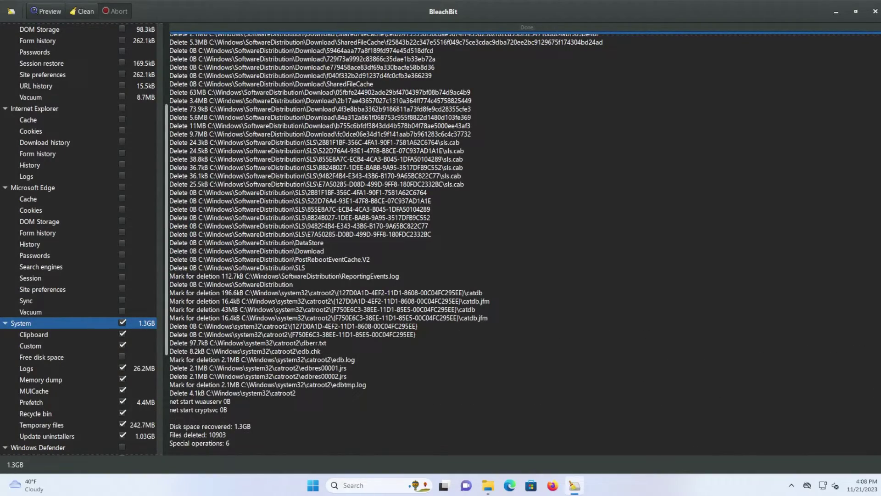
Start Shred Files from BleachBit's main menu.
left_click(11, 12)
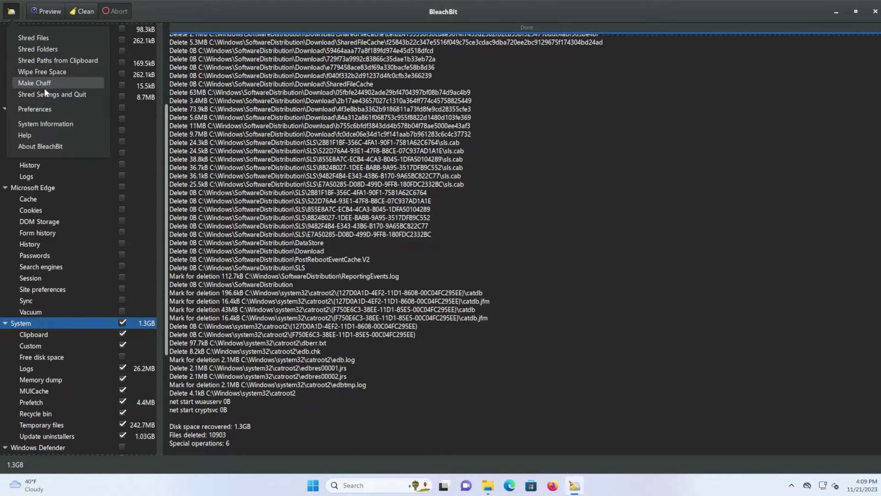
Shred rescuezilla-2.4.2-64bit.jammy.iso from Downloads, recovering 1.2 GB.
left_click(52, 39)
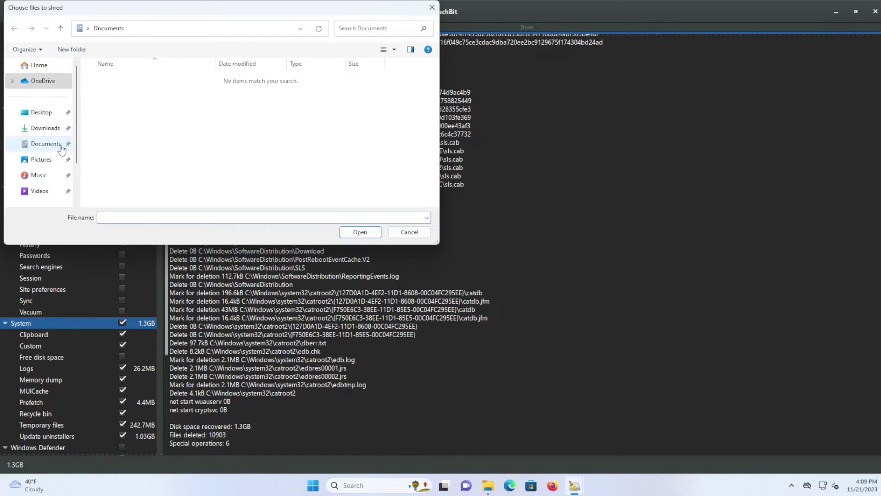
left_click(46, 130)
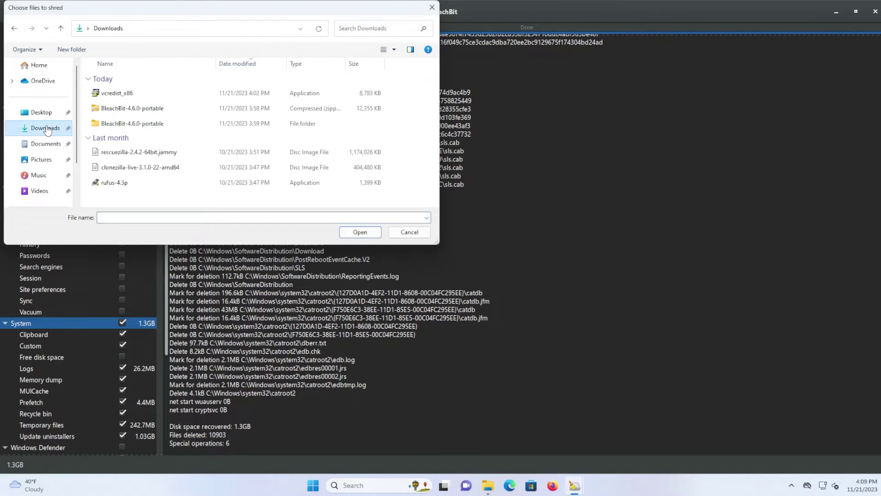
left_click(167, 154)
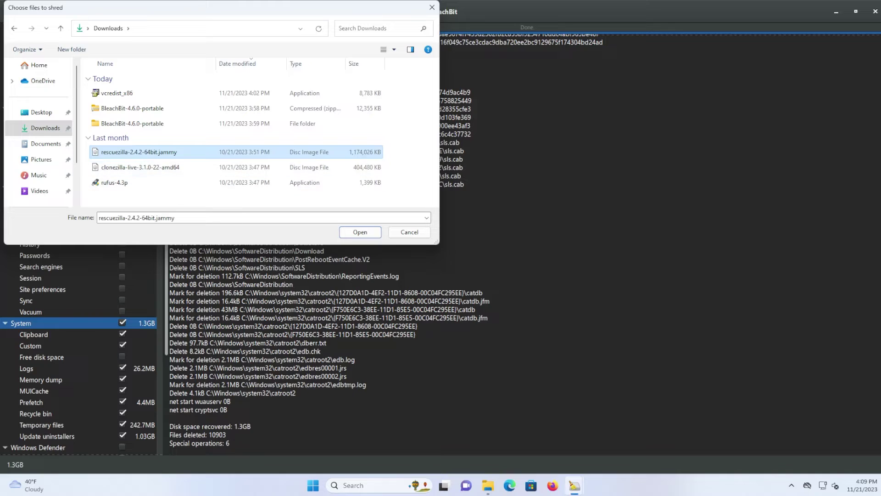
left_click(360, 232)
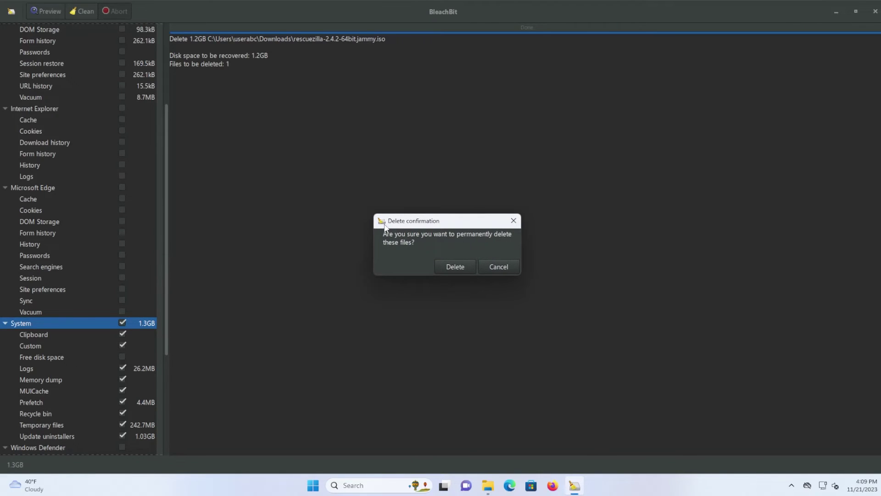
left_click(458, 269)
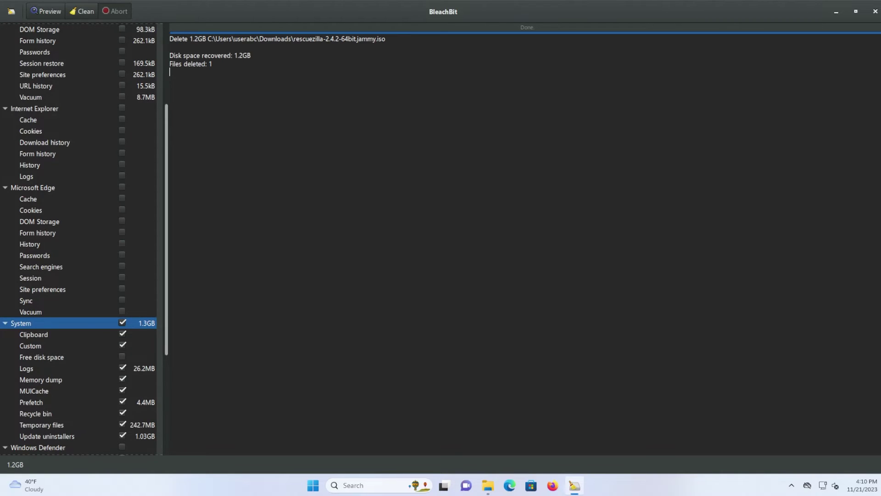